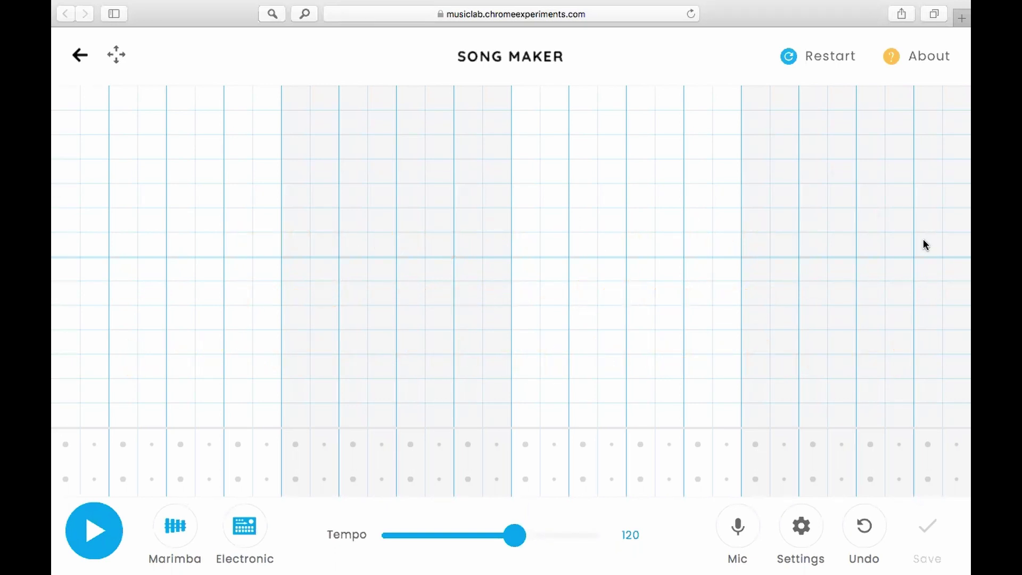
Step: Shorten the song length from 4 bars to 1 bar in Settings
{"action": "left_click", "coordinate": [802, 527]}
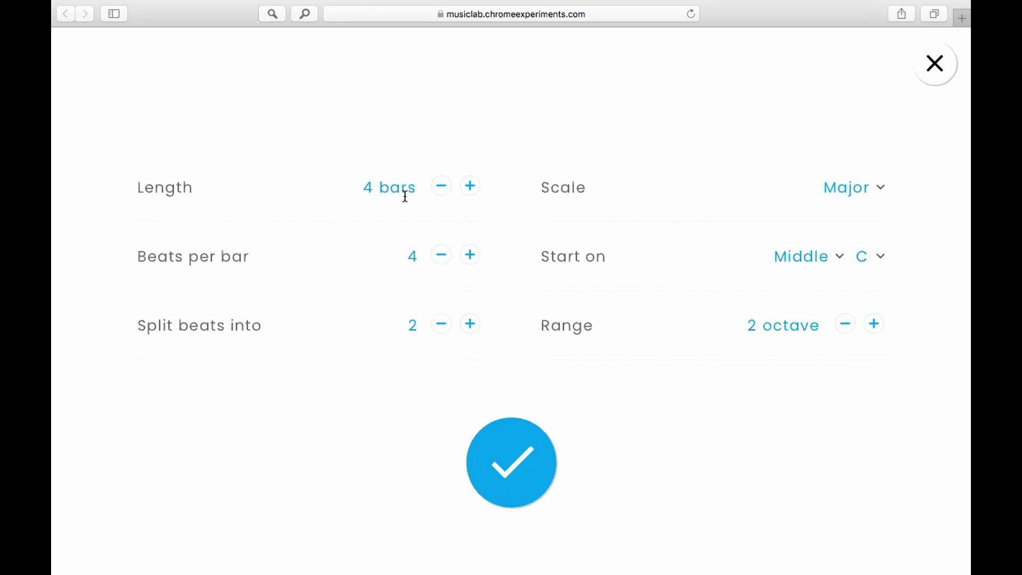
{"action": "left_click", "coordinate": [444, 186]}
{"action": "left_click", "coordinate": [443, 187]}
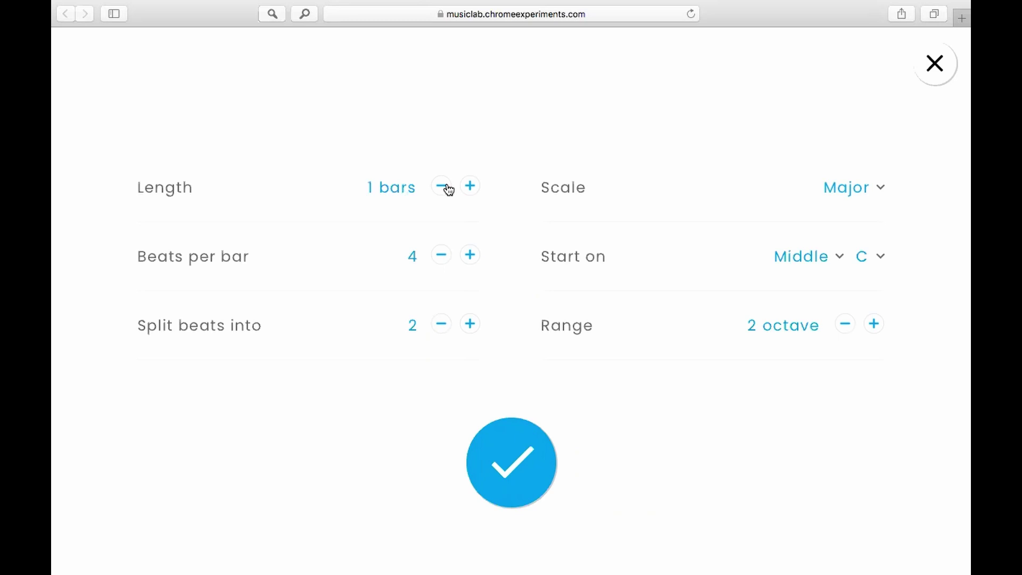
Step: Try other beats-per-bar values and settle back on 4
{"action": "left_click", "coordinate": [468, 256]}
{"action": "left_click", "coordinate": [441, 256]}
{"action": "left_click", "coordinate": [444, 260]}
{"action": "left_click", "coordinate": [470, 257]}
{"action": "left_click", "coordinate": [470, 257]}
Step: Try splitting beats into 1 and 4, ending back on 2
{"action": "left_click", "coordinate": [441, 327]}
{"action": "left_click", "coordinate": [470, 326]}
{"action": "left_click", "coordinate": [470, 325]}
{"action": "left_click", "coordinate": [442, 325]}
{"action": "left_click", "coordinate": [441, 325]}
Step: Review scale and start-note choices, keeping Major scale starting on middle C
{"action": "left_click", "coordinate": [880, 188]}
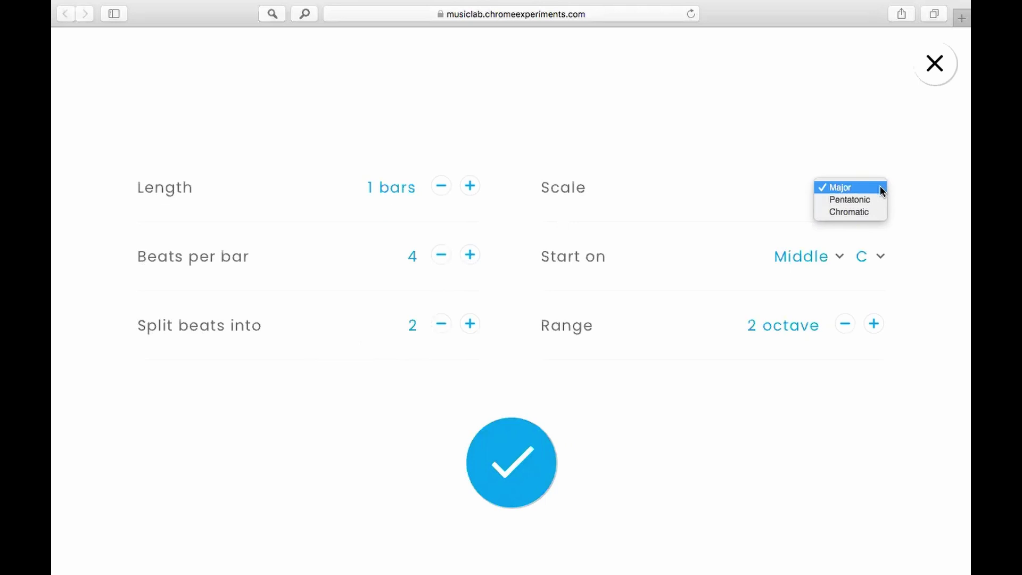
{"action": "left_click", "coordinate": [882, 189]}
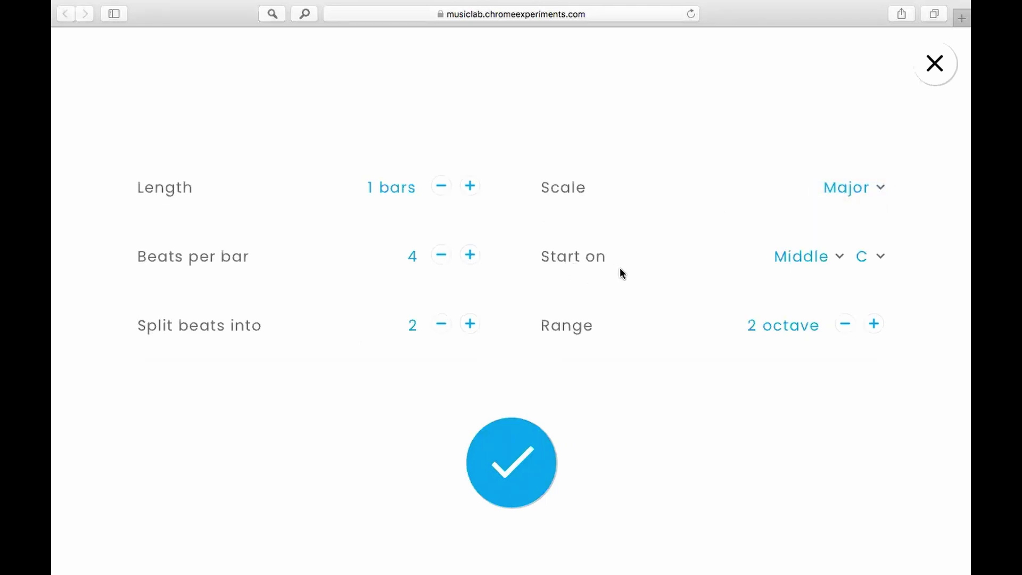
{"action": "left_click", "coordinate": [838, 257]}
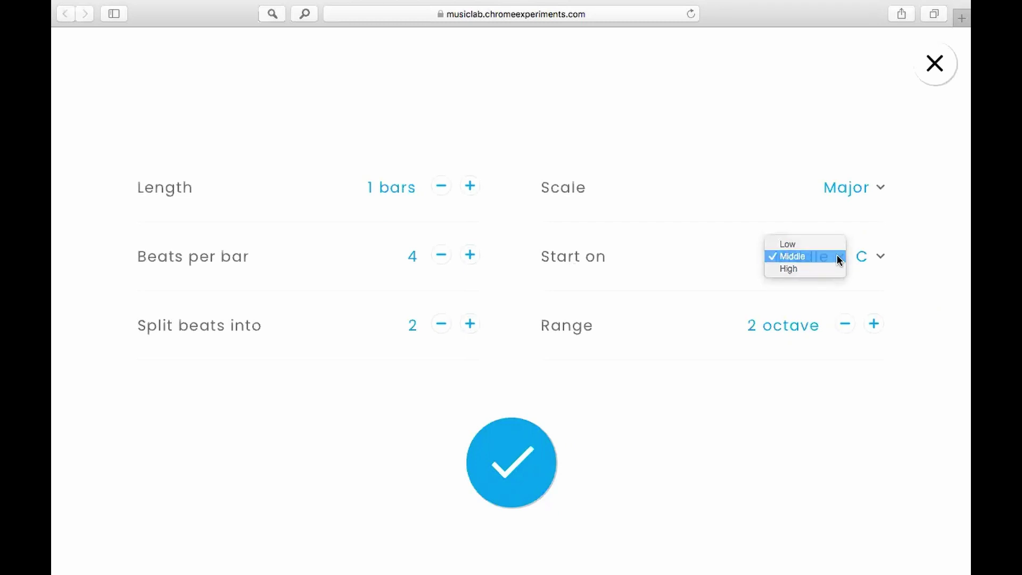
{"action": "left_click", "coordinate": [838, 257]}
{"action": "left_click", "coordinate": [882, 257]}
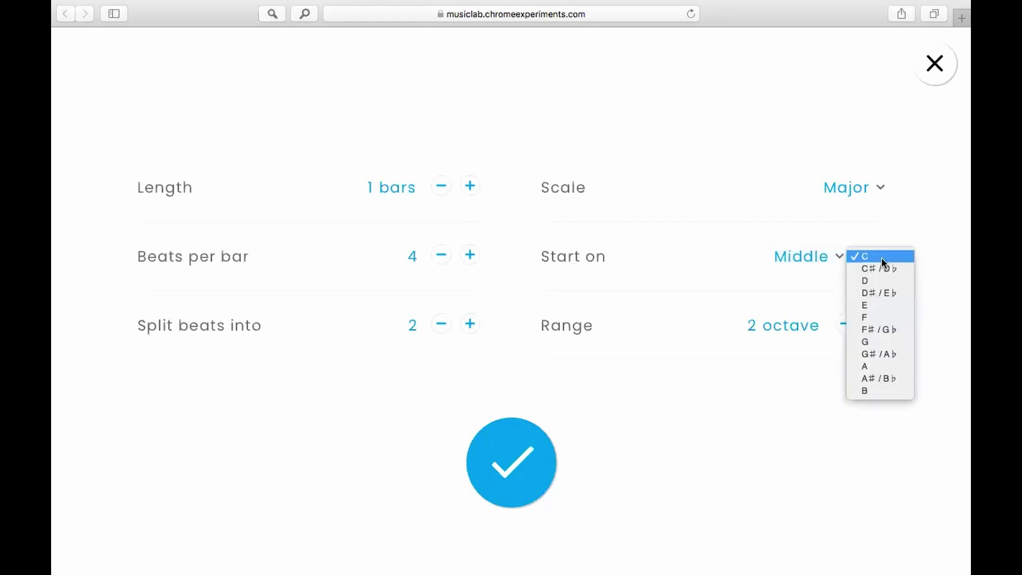
{"action": "left_click", "coordinate": [883, 261]}
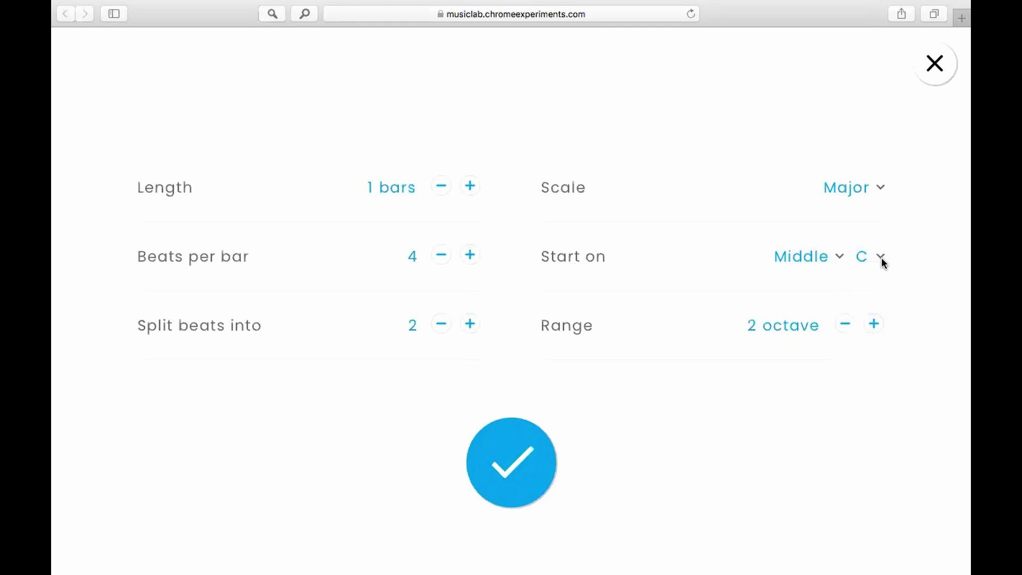
Step: Set the range to 1 octave and apply the settings to get the one-bar grid
{"action": "left_click", "coordinate": [873, 325]}
{"action": "left_click", "coordinate": [846, 325]}
{"action": "left_click", "coordinate": [845, 325]}
{"action": "left_click", "coordinate": [518, 465]}
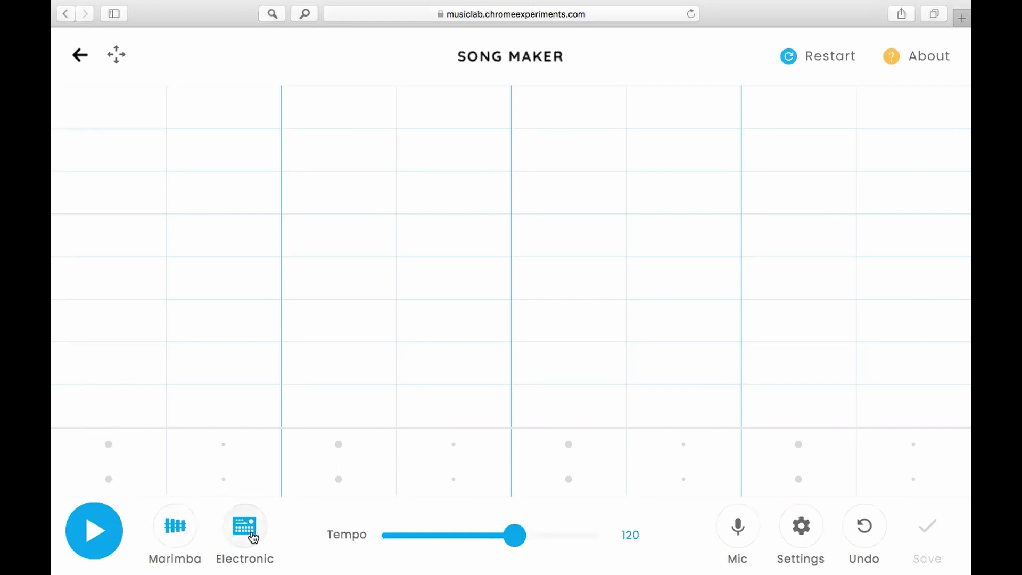
Step: Cycle the percussion sound through Blocks and Conga back to Electronic
{"action": "left_click", "coordinate": [252, 536]}
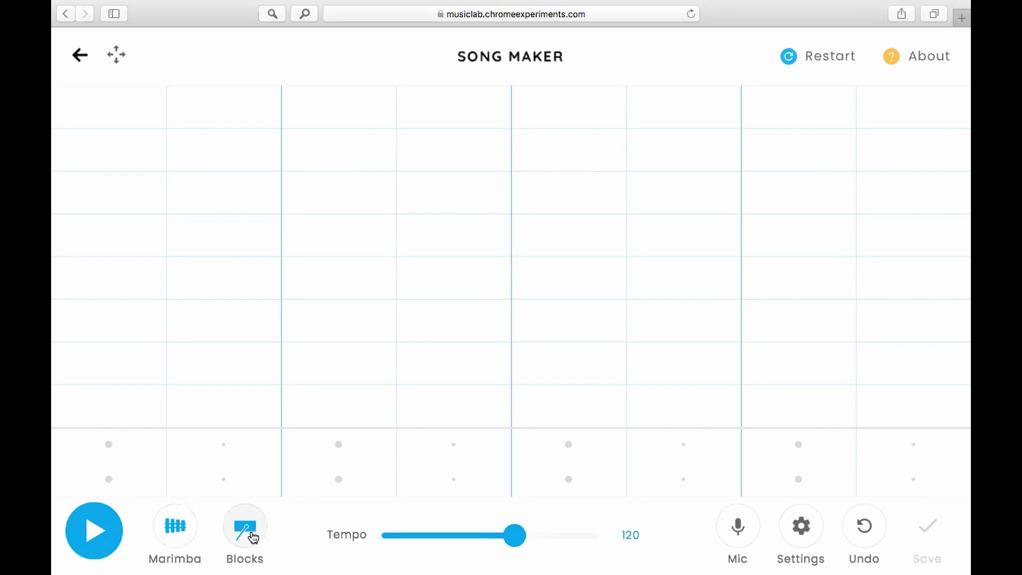
{"action": "left_click", "coordinate": [252, 536]}
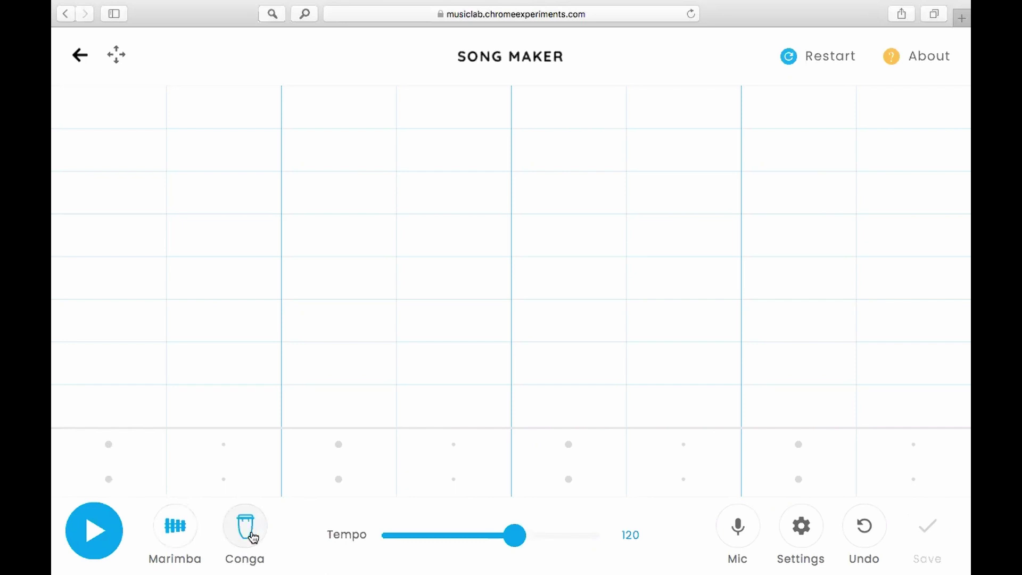
{"action": "left_click", "coordinate": [253, 536]}
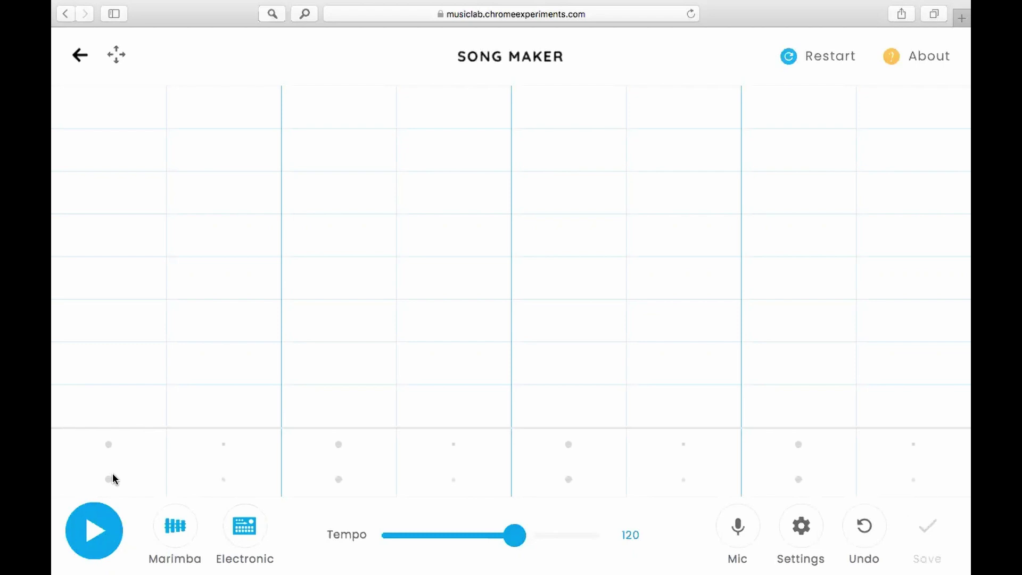
Step: Place low drum hits on odd beats and high hits on even beats across the bar
{"action": "left_click", "coordinate": [112, 478]}
{"action": "left_click", "coordinate": [223, 444]}
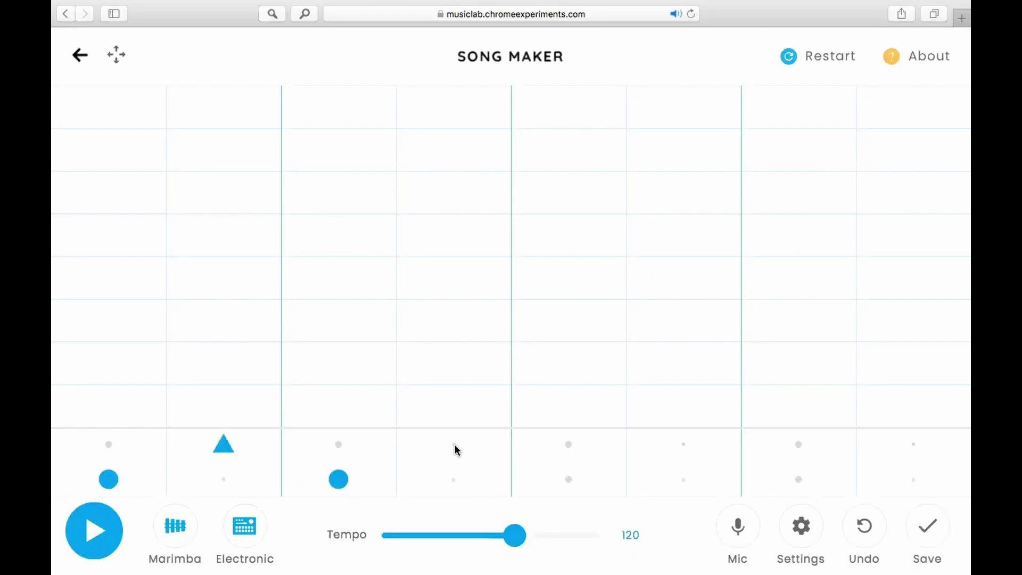
{"action": "left_click", "coordinate": [568, 479]}
{"action": "left_click", "coordinate": [683, 444]}
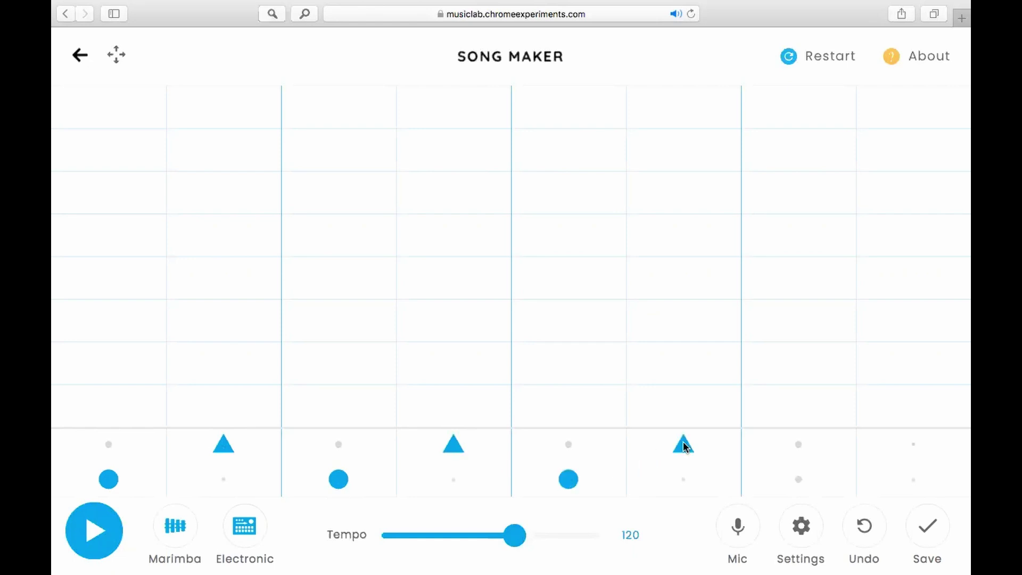
{"action": "left_click", "coordinate": [797, 479]}
{"action": "left_click", "coordinate": [908, 448]}
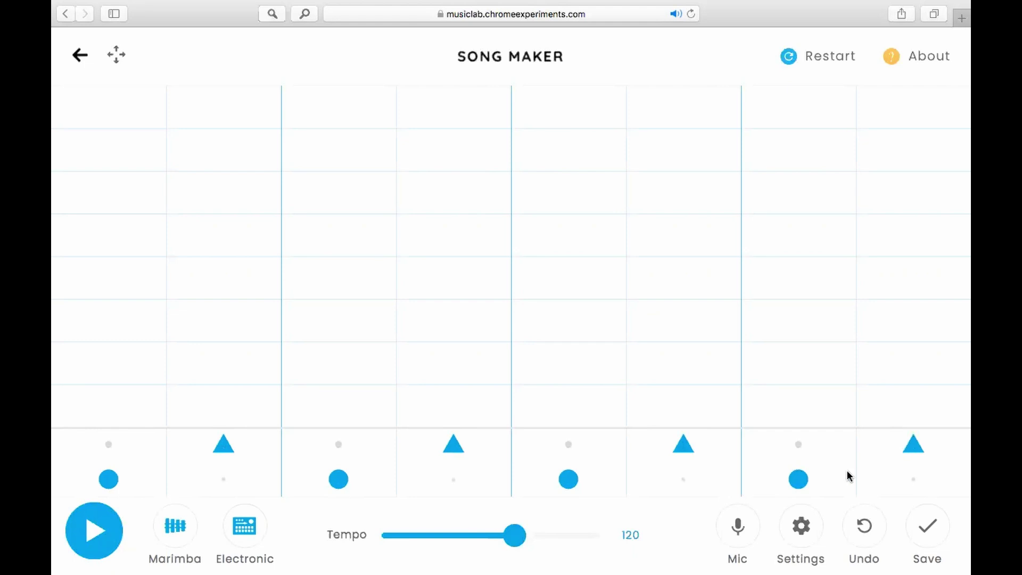
Step: Cycle the melody instrument until it is Synth
{"action": "left_click", "coordinate": [178, 525]}
{"action": "left_click", "coordinate": [177, 525]}
{"action": "left_click", "coordinate": [178, 524]}
{"action": "left_click", "coordinate": [177, 524]}
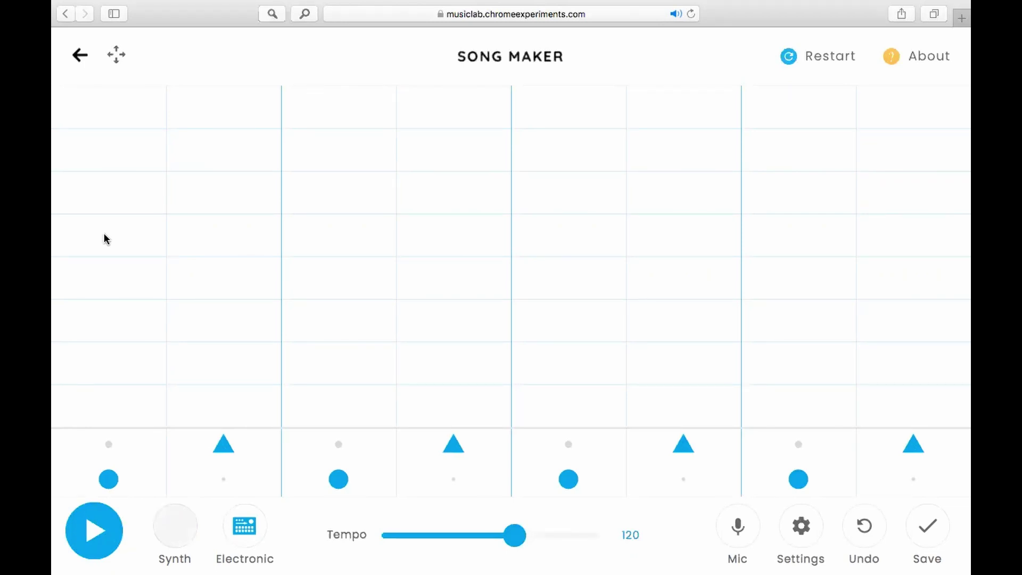
Step: Fill every note cell in the first grid column
{"action": "left_click", "coordinate": [105, 239]}
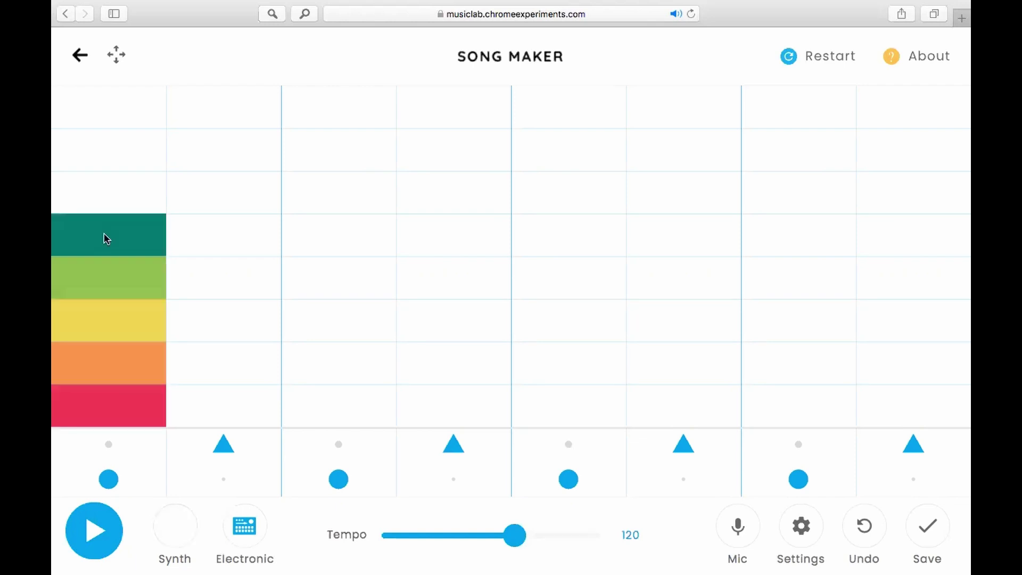
{"action": "left_click", "coordinate": [104, 193]}
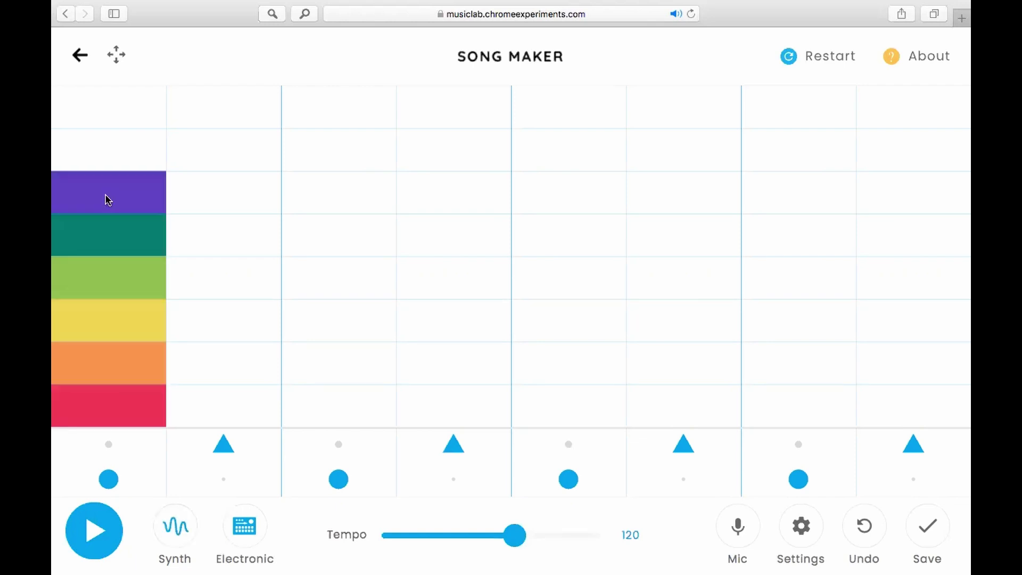
{"action": "left_click", "coordinate": [105, 150]}
{"action": "left_click", "coordinate": [108, 110]}
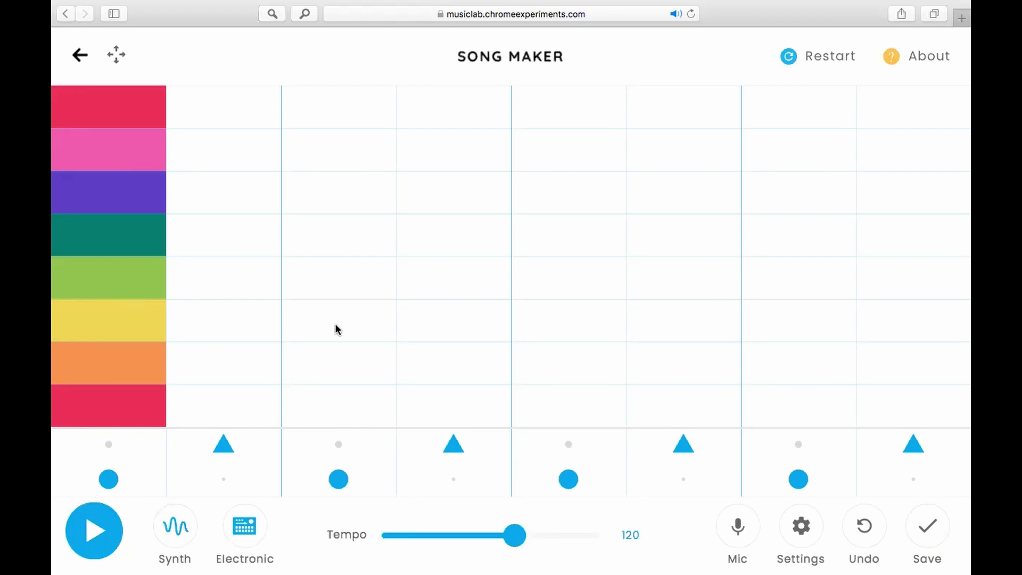
Step: Add melody notes in columns 2–4: yellow, yellow, then green with purple
{"action": "key", "text": "Return"}
{"action": "left_click", "coordinate": [335, 328]}
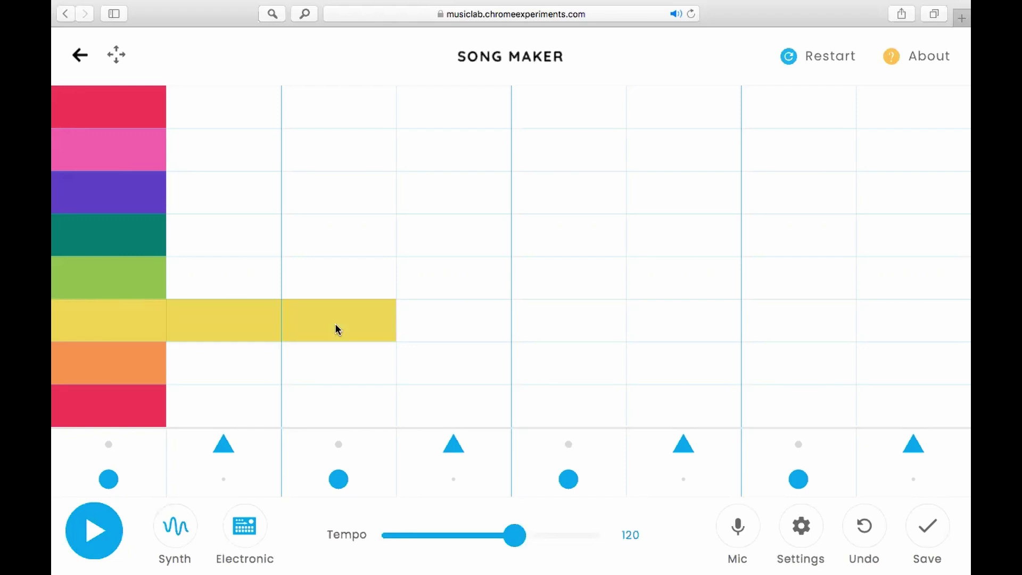
{"action": "key", "text": "Return"}
{"action": "left_click", "coordinate": [459, 204]}
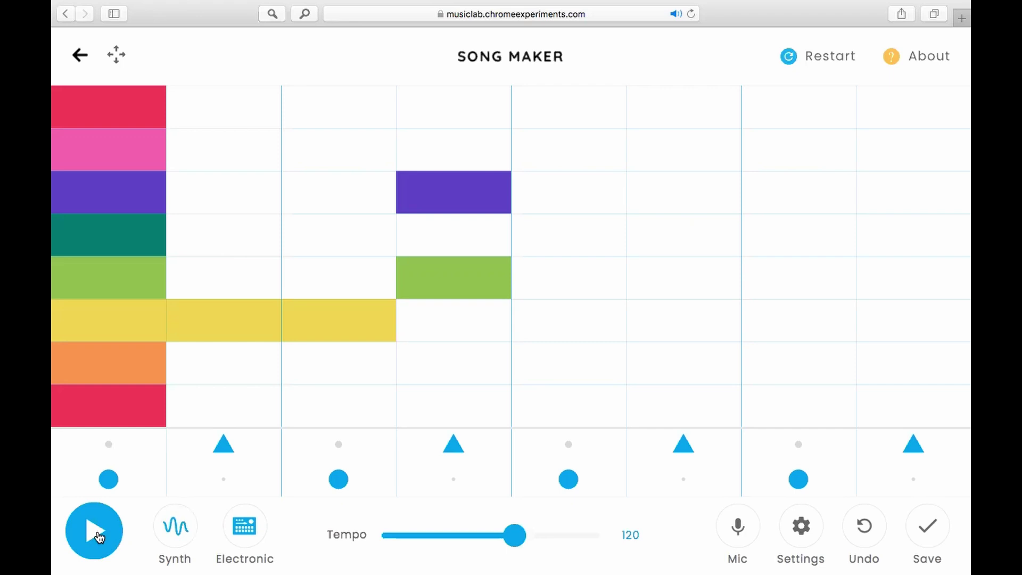
Step: Play the melody back once from the start and stop it
{"action": "left_click", "coordinate": [94, 531]}
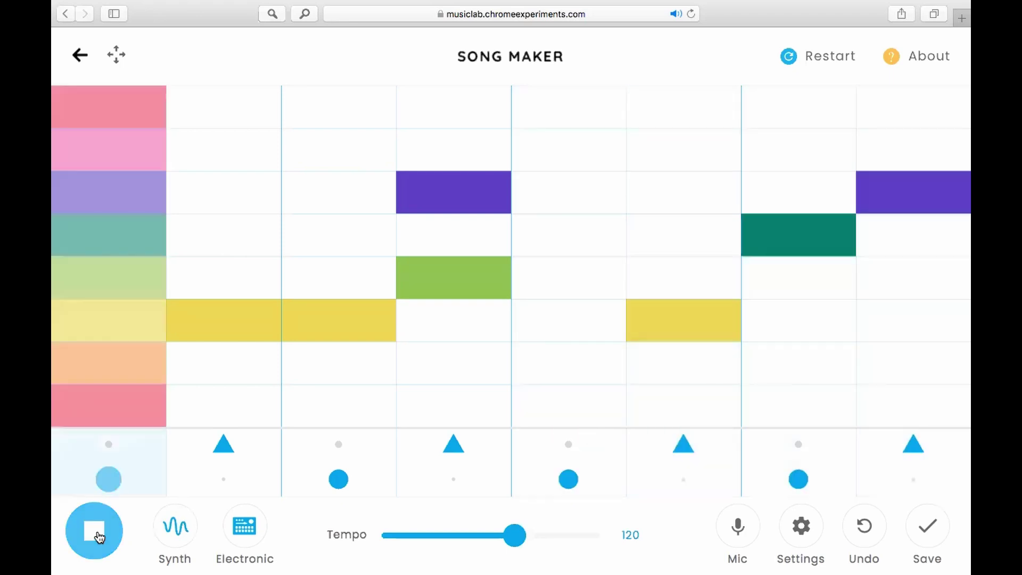
{"action": "left_click", "coordinate": [94, 533]}
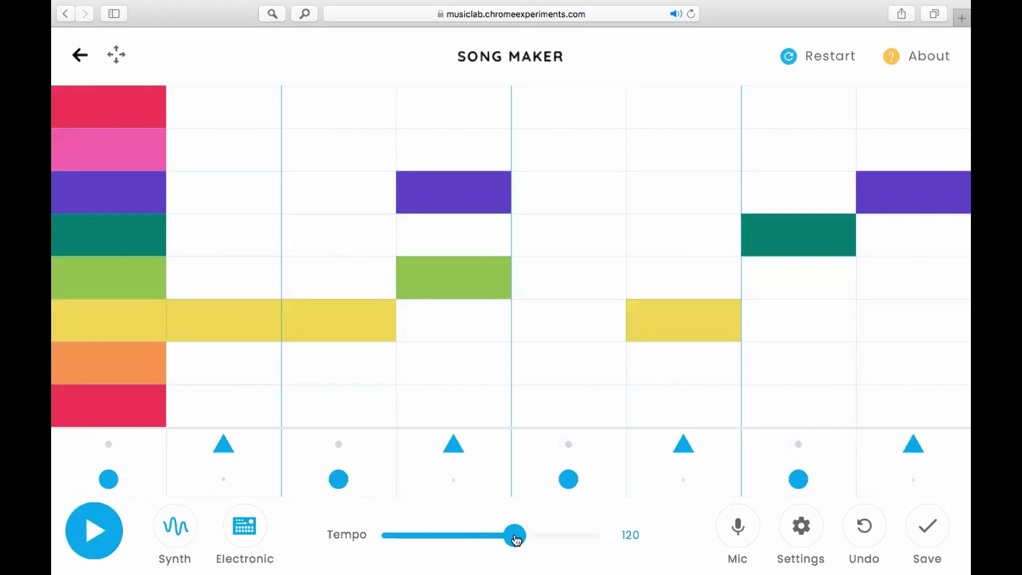
Step: Slow the tempo to 51 and play the song through once
{"action": "left_click_drag", "start_coordinate": [515, 537], "coordinate": [421, 544]}
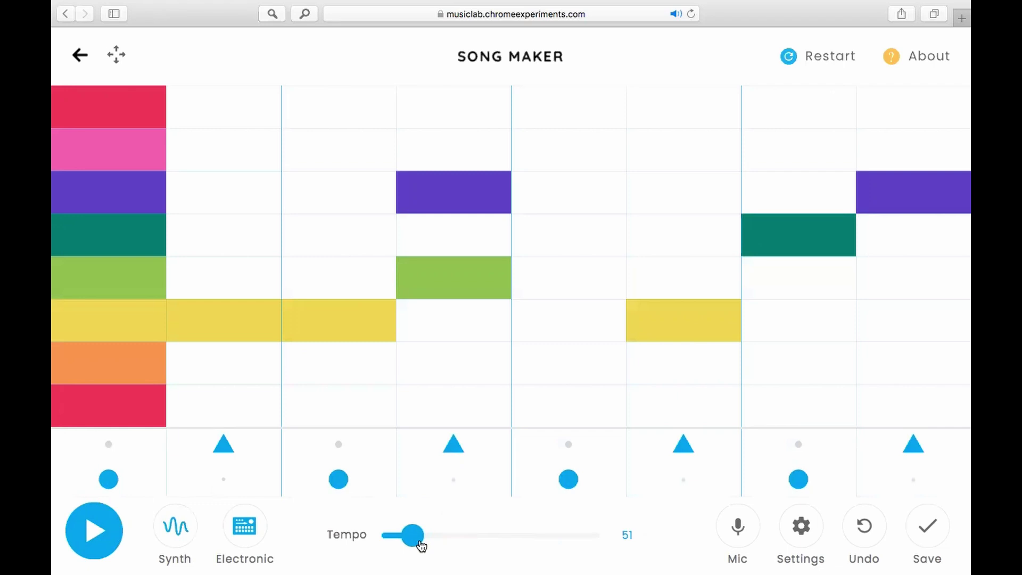
{"action": "left_click", "coordinate": [93, 531]}
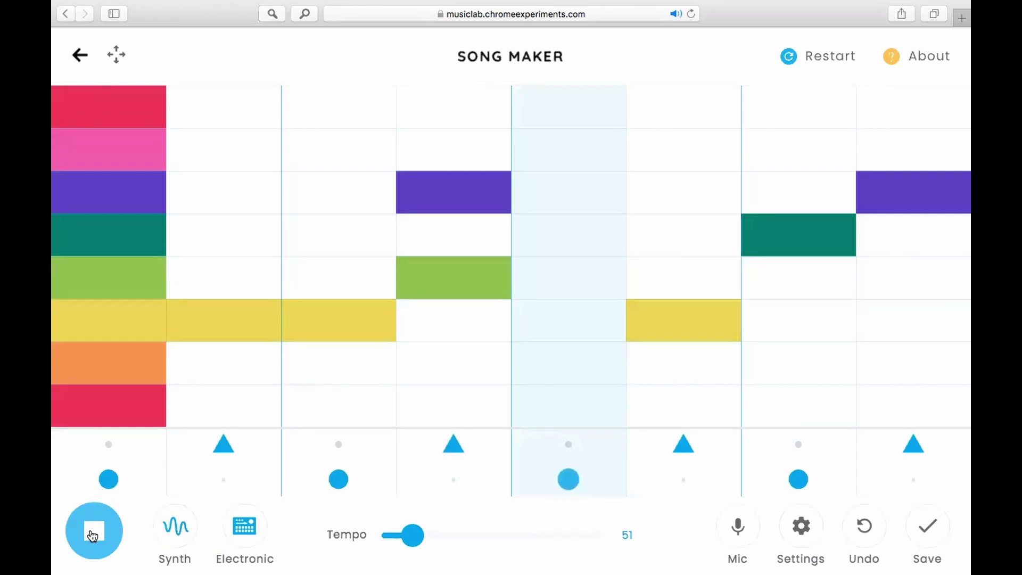
{"action": "left_click", "coordinate": [93, 531]}
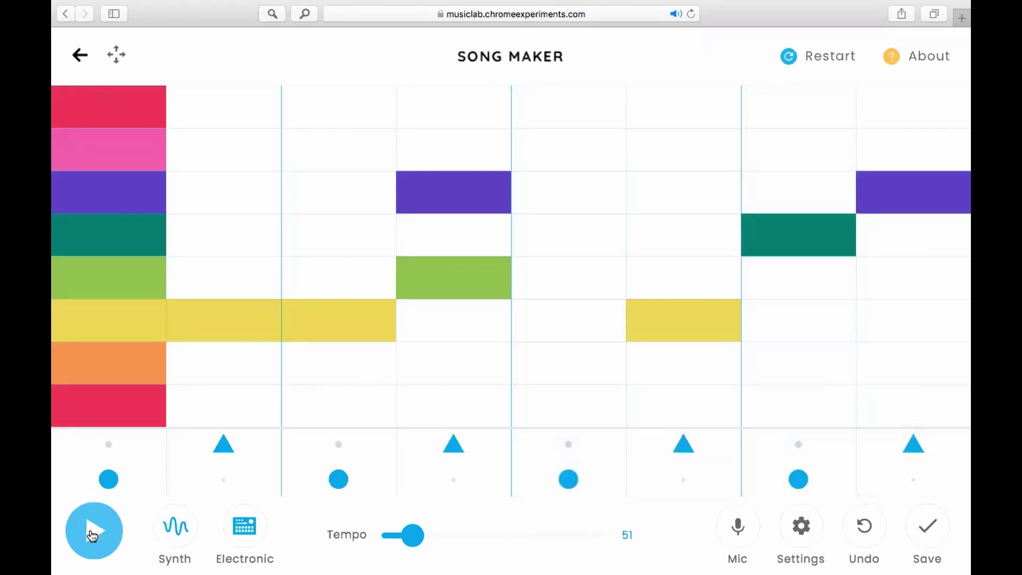